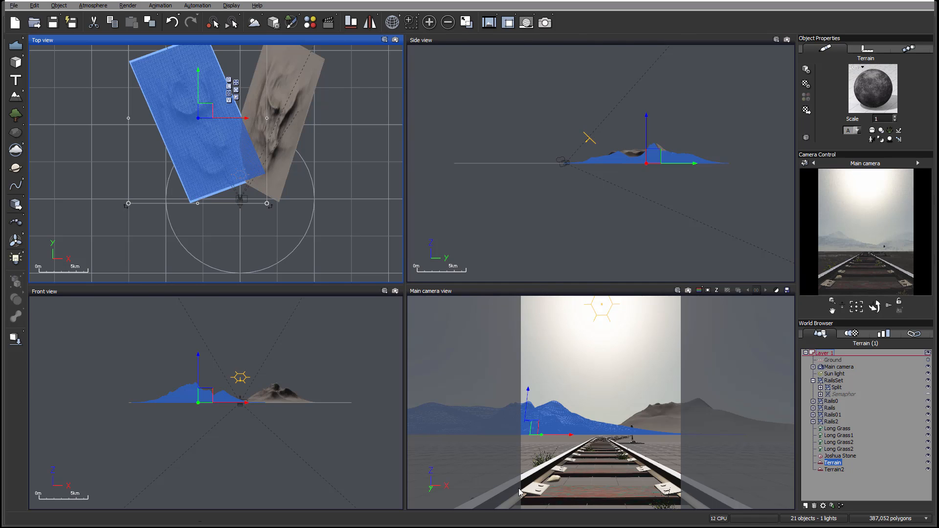
Examine the RailsSet group with its Semaphor object and both mountain terrains in the scene.
click(840, 382)
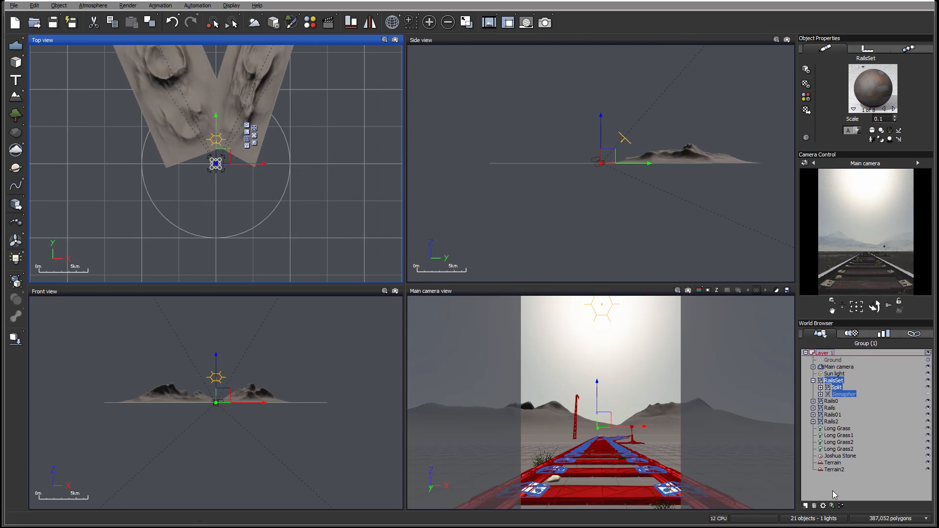
click(828, 395)
click(828, 395)
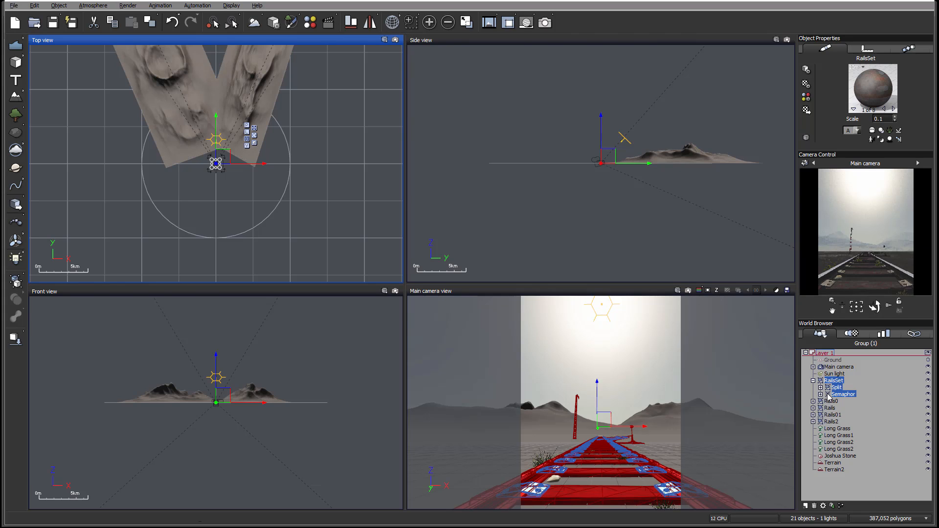
click(929, 395)
click(837, 463)
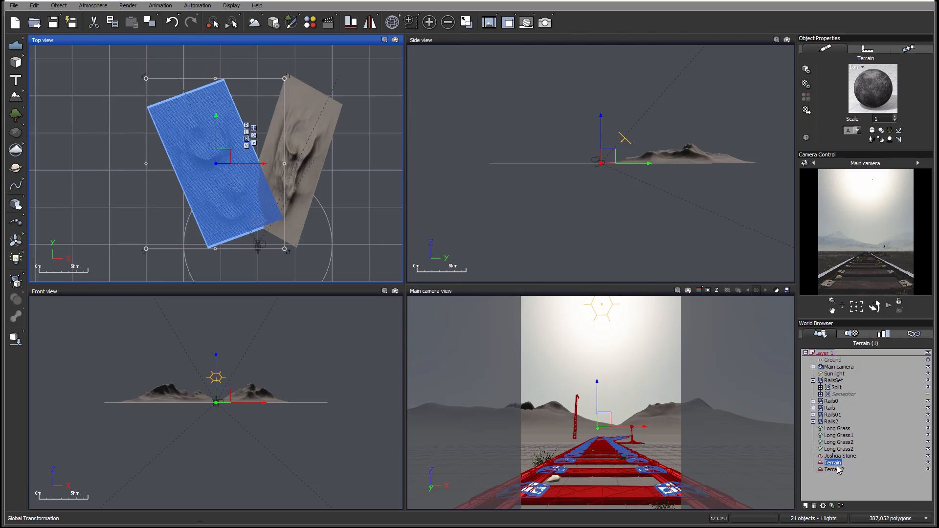
click(834, 469)
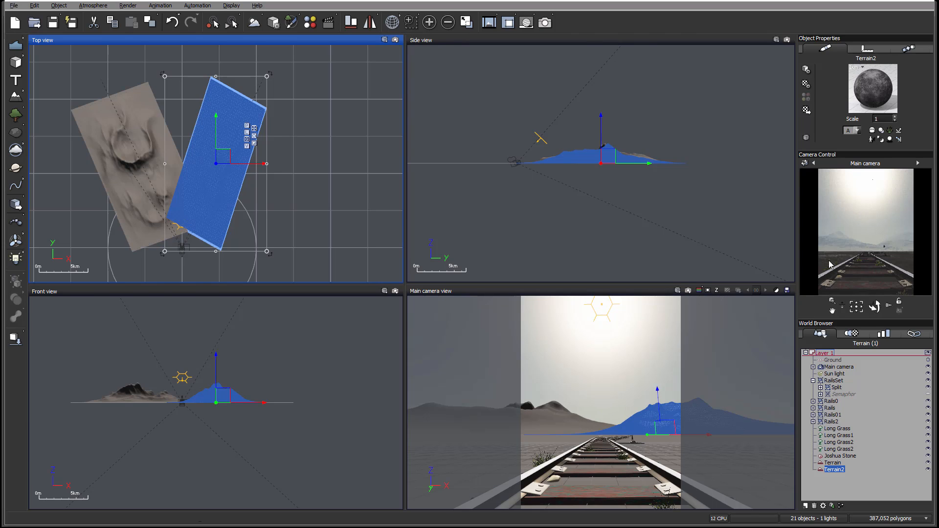
Review the render quality, destination and picture size settings for the main camera view.
right_click(878, 274)
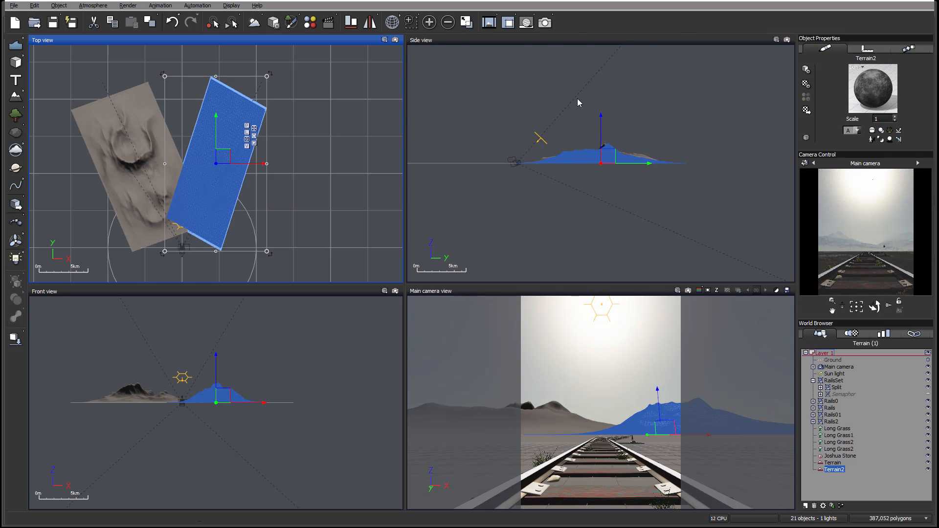
click(545, 22)
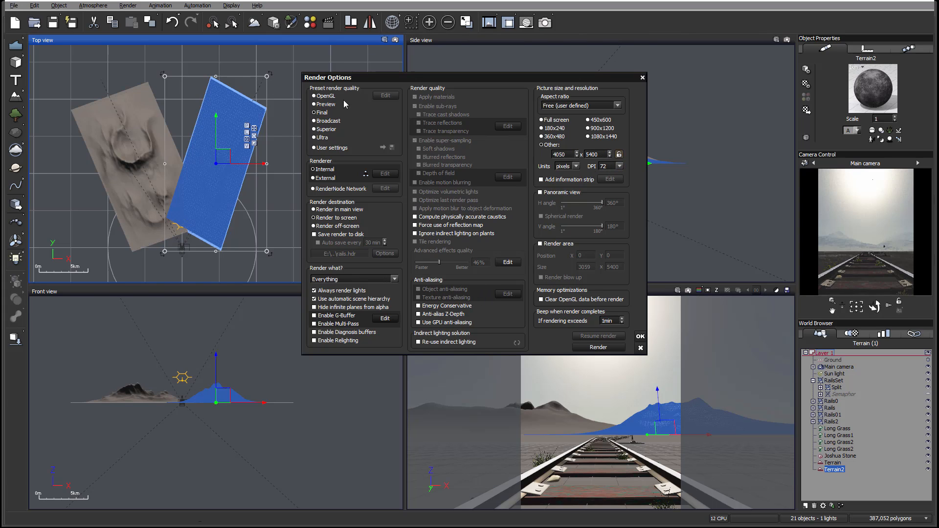
click(641, 337)
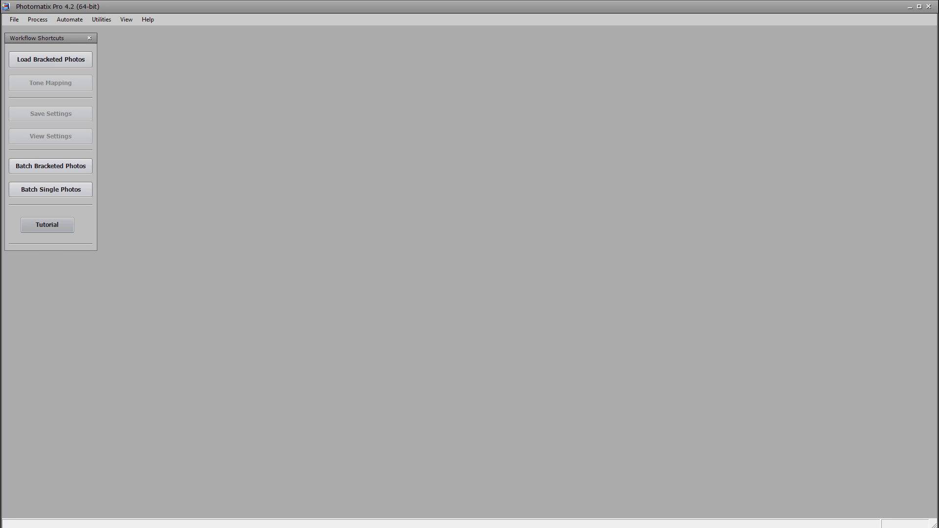
Switch to Photomatix Pro, load rails2.hdr and open it for tone mapping with the preview beside the adjustments.
drag(1, 257, 446, 234)
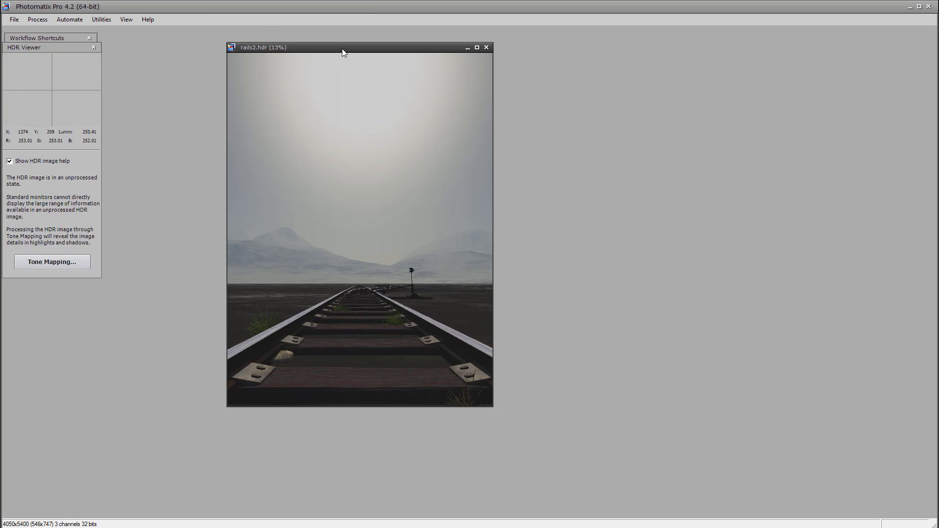
drag(342, 48, 411, 44)
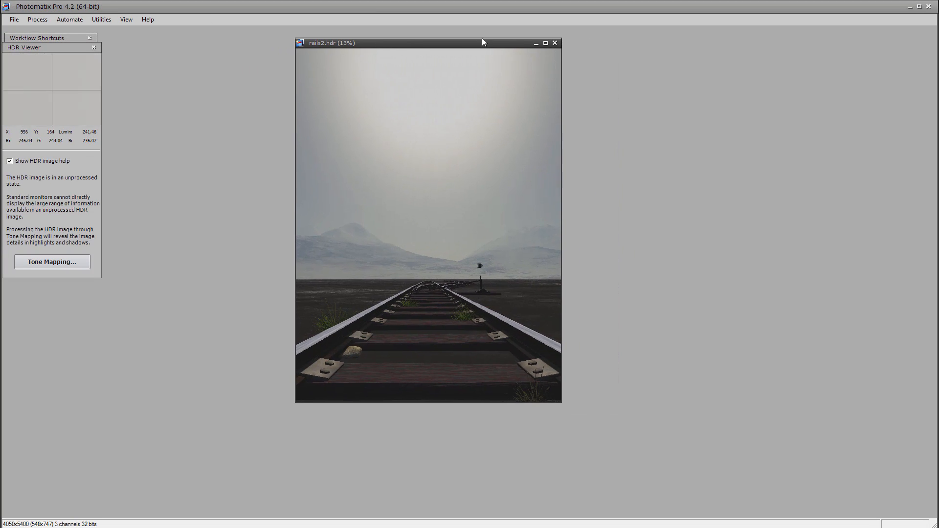
click(58, 263)
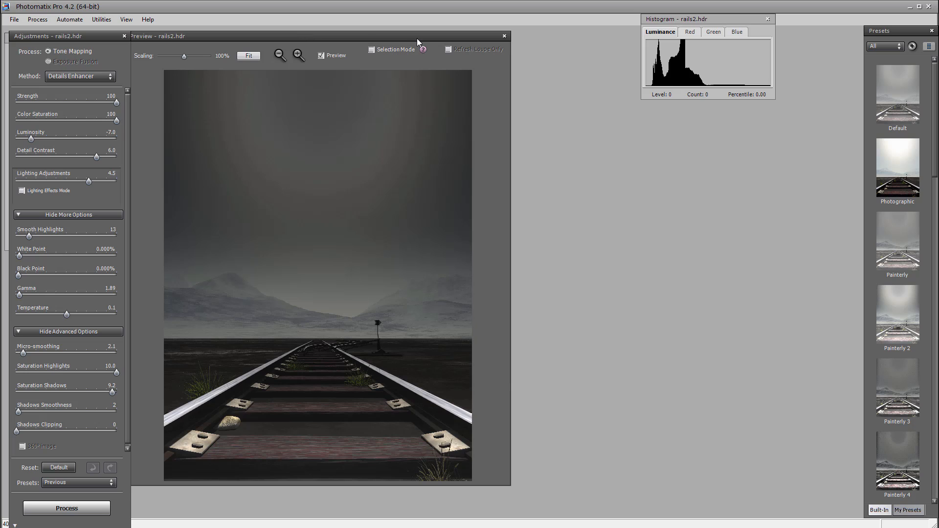
drag(417, 39, 422, 38)
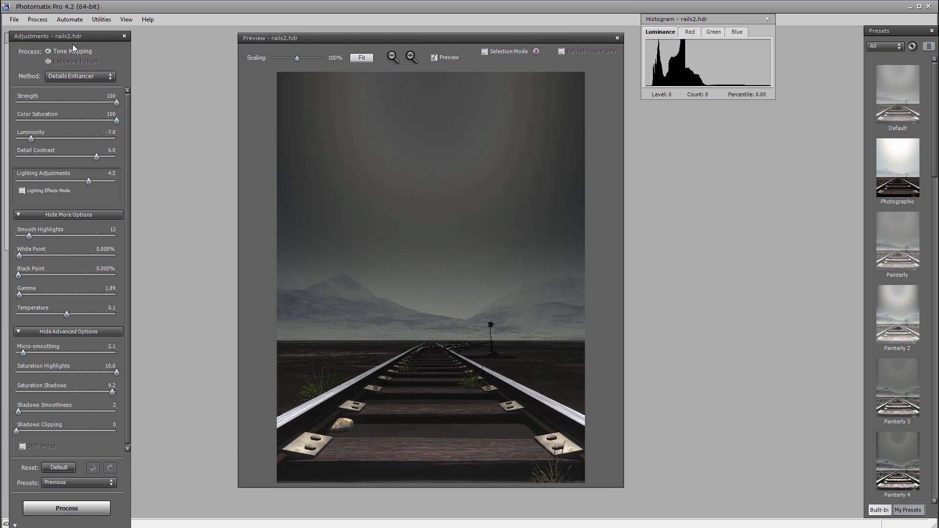
drag(71, 33, 72, 28)
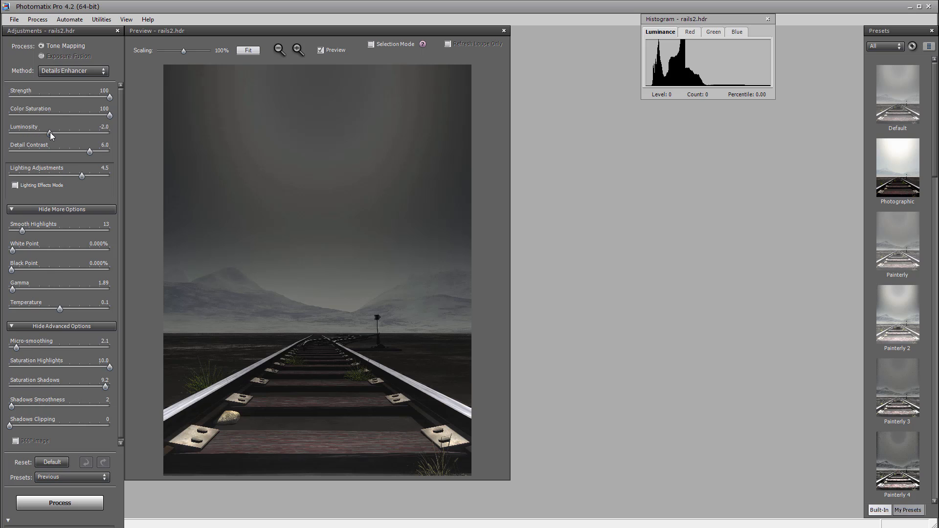
Set Luminosity to 2.5 and inspect the rail plate and the signal post close up with the loupe.
click(72, 133)
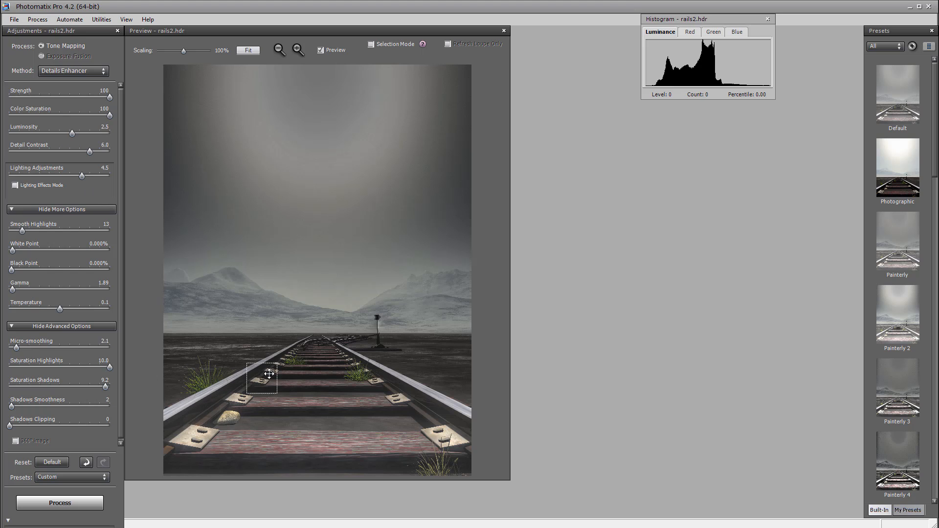
click(397, 399)
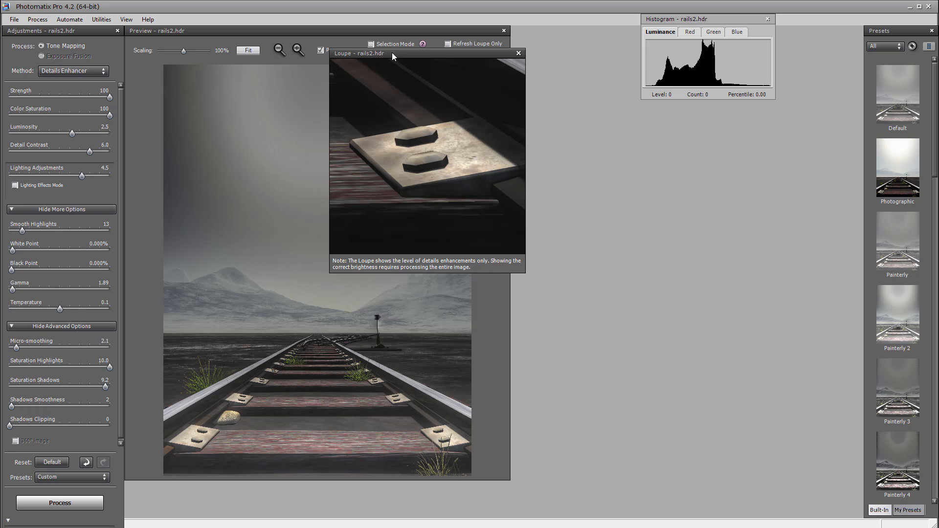
drag(392, 52, 622, 122)
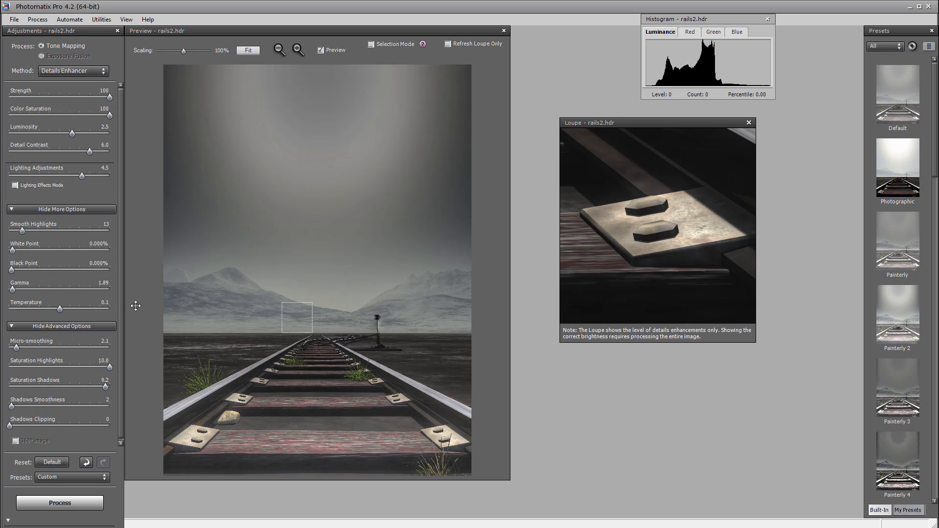
click(378, 327)
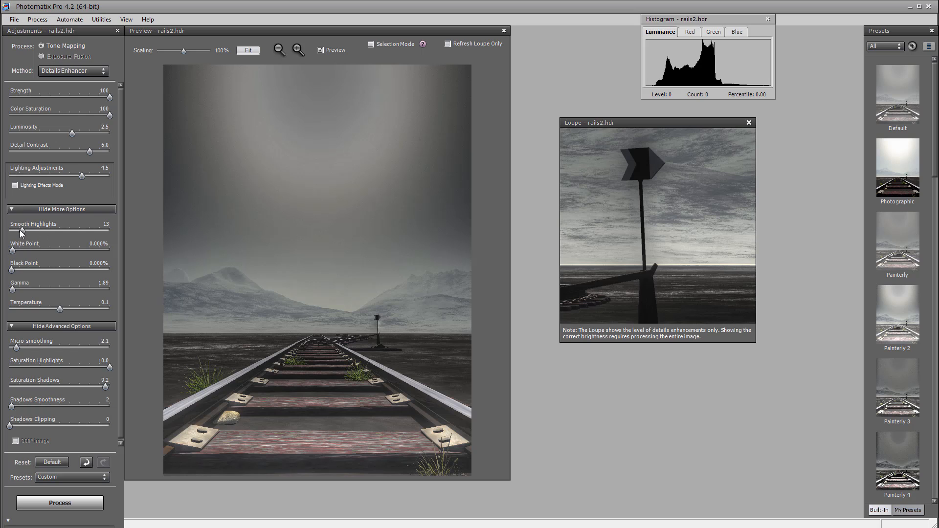
Set Smooth Highlights to 7, Luminosity to 5.8, Detail Contrast to -2.8 and Lighting Adjustments to 5.6.
drag(21, 233, 25, 237)
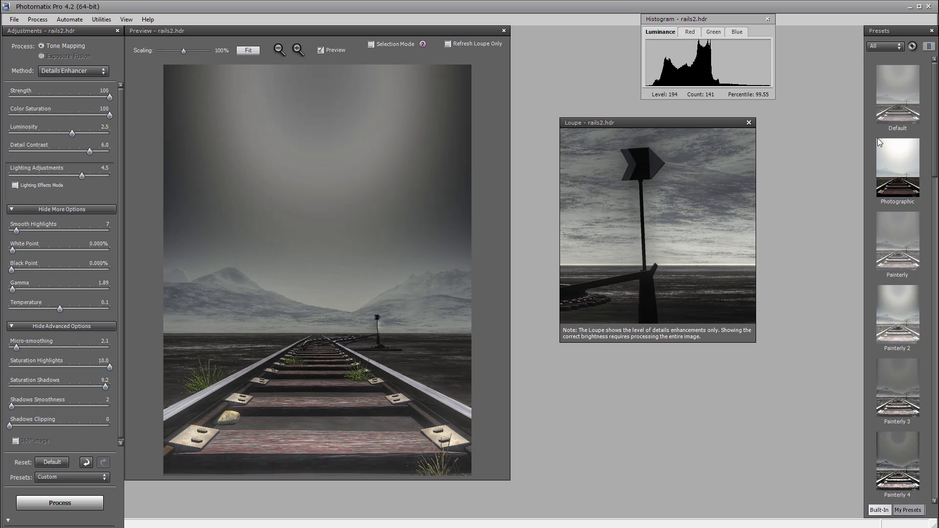
drag(91, 151, 69, 151)
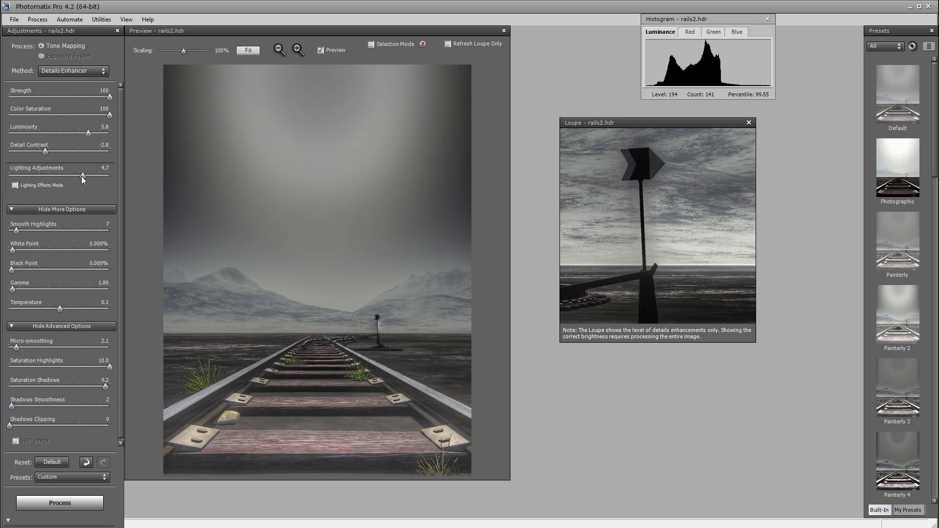
drag(83, 177, 44, 177)
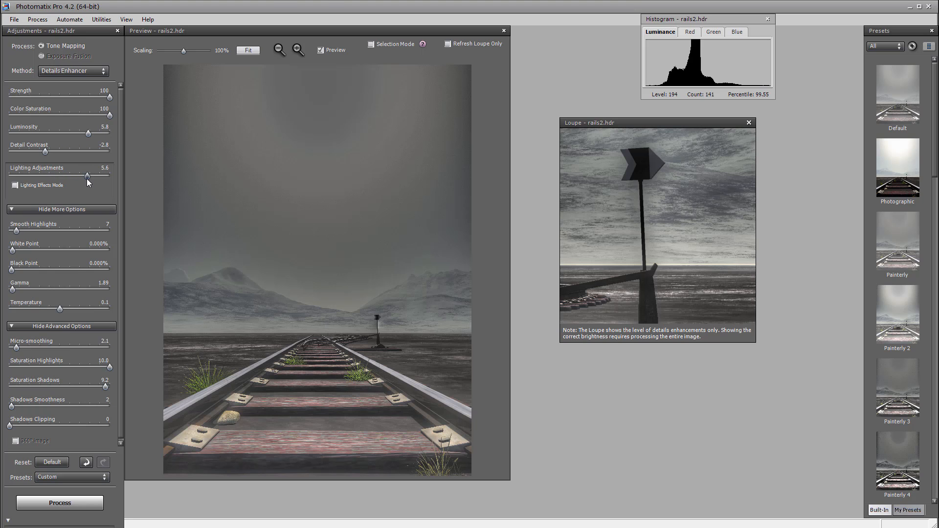
click(87, 178)
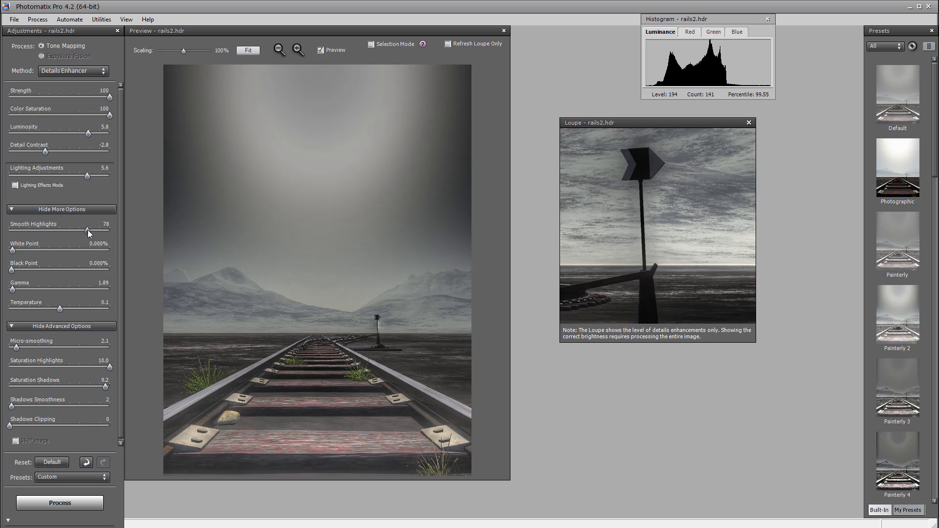
Set Smooth Highlights to 20 and Micro-smoothing to 0.7, and process the tone-mapped image.
click(89, 230)
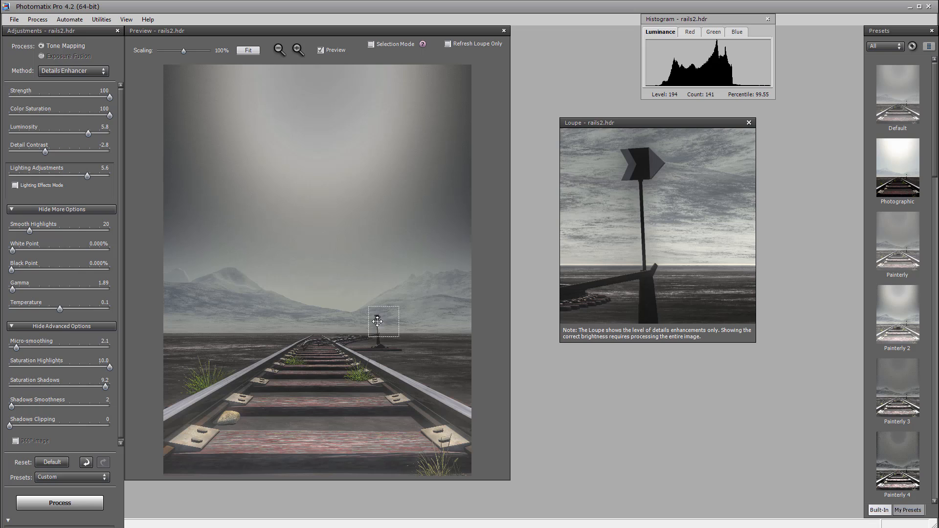
drag(13, 347, 10, 349)
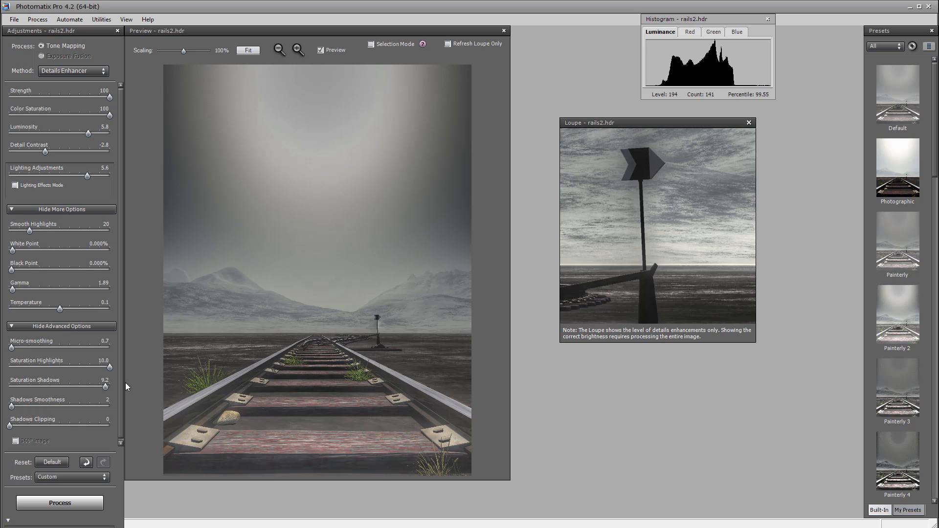
click(86, 499)
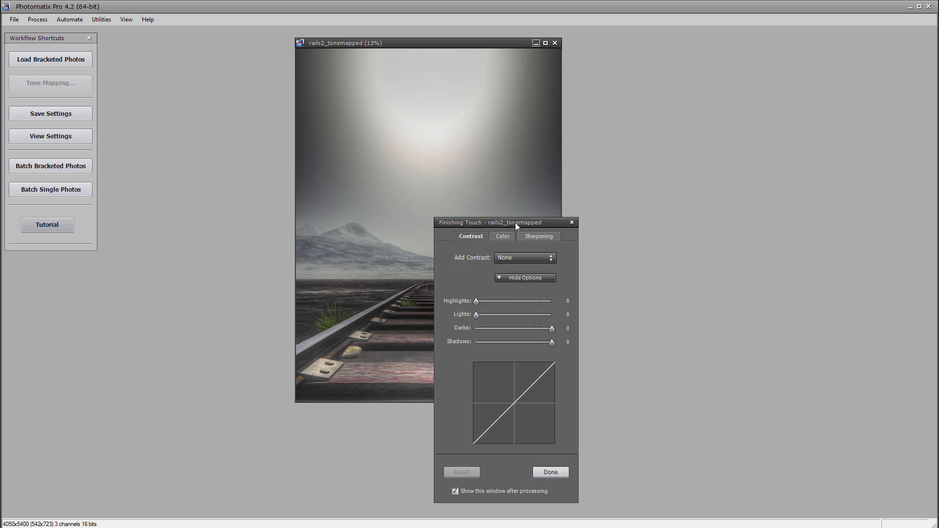
Apply finishing touches to the image with contrast Lights at 22 and a sharpening Amount of 63.
drag(515, 222, 639, 146)
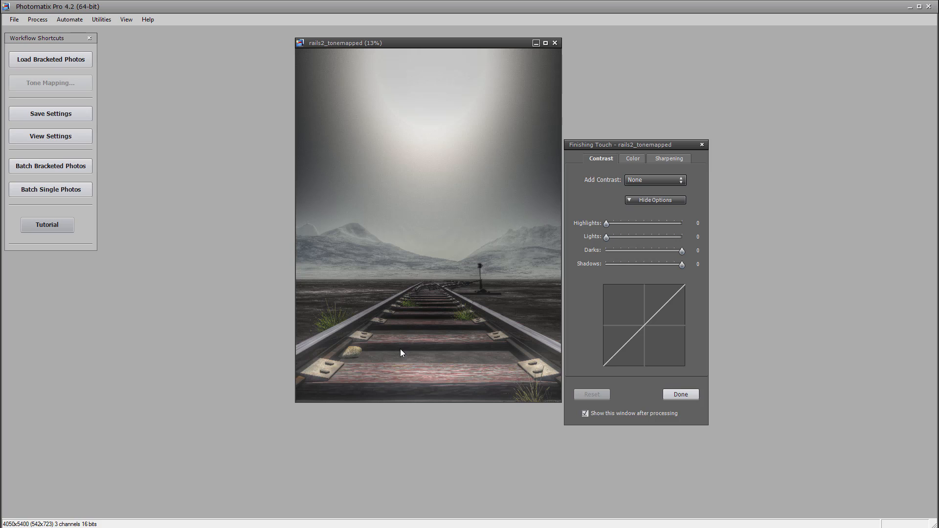
drag(607, 239, 622, 236)
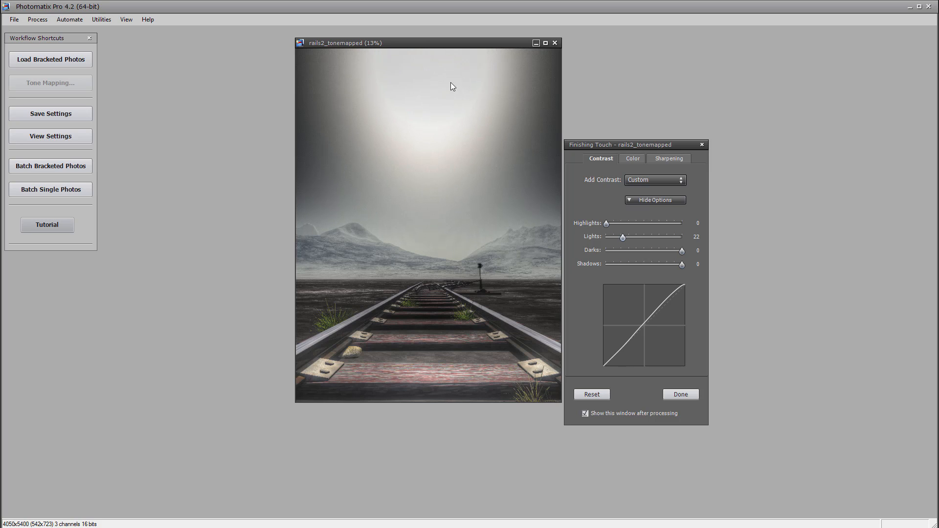
click(668, 160)
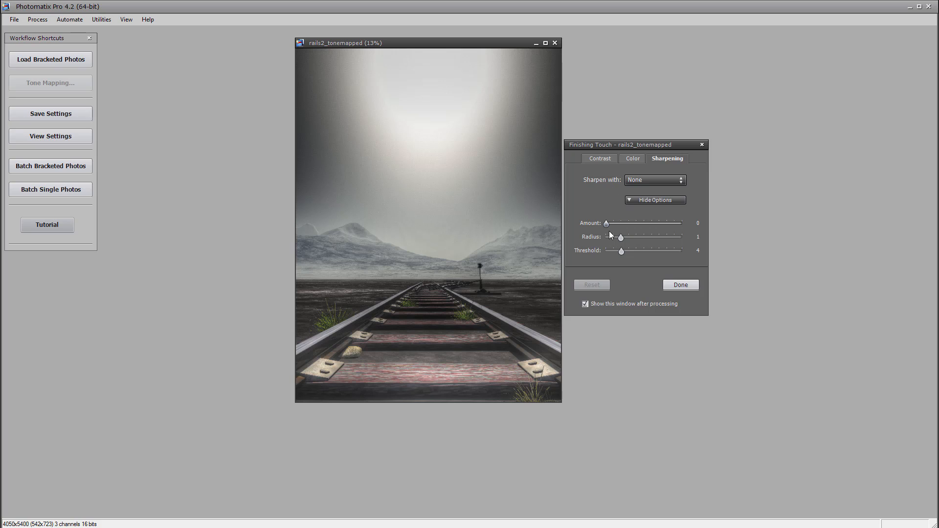
click(638, 223)
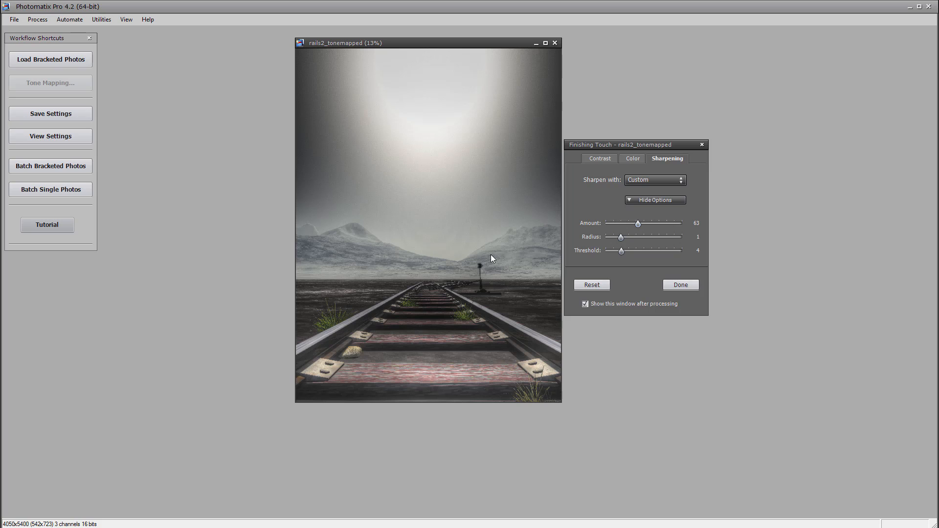
click(681, 285)
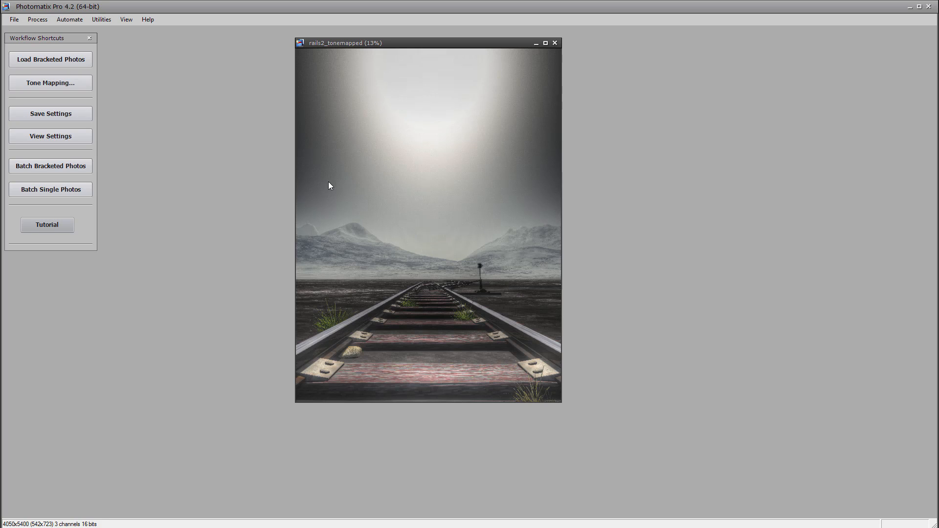
Save the finished tone-mapped railway image.
click(14, 21)
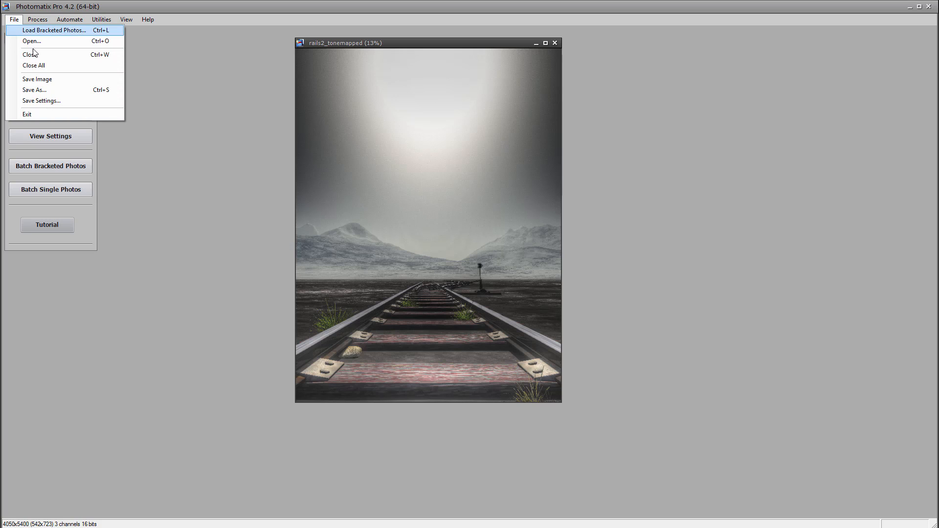
click(63, 79)
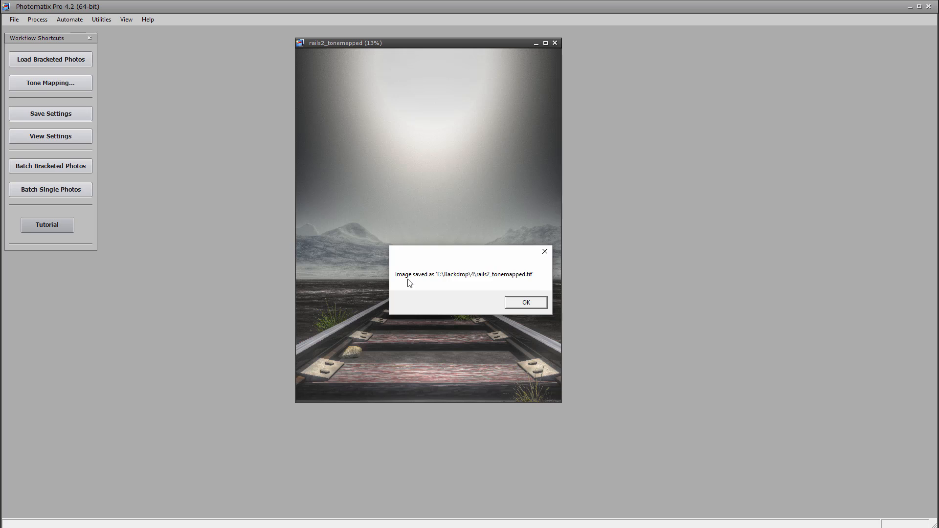
click(527, 303)
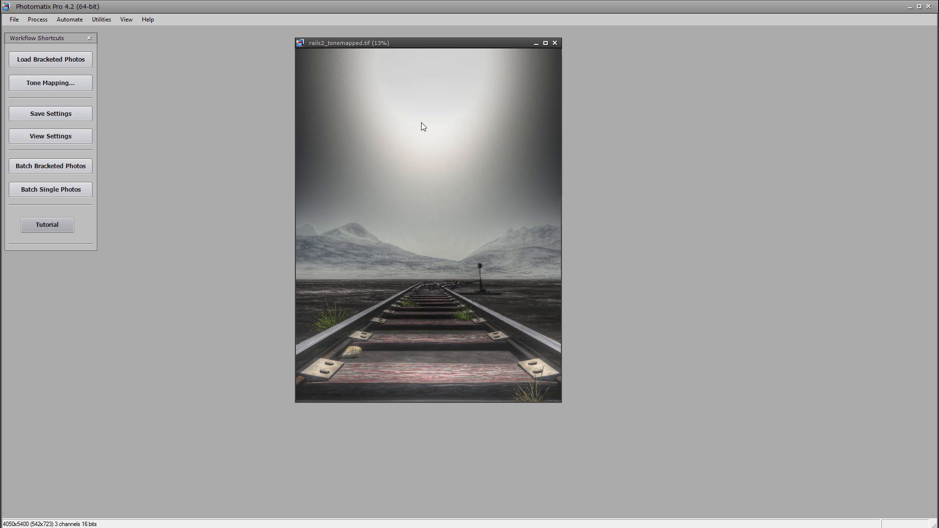